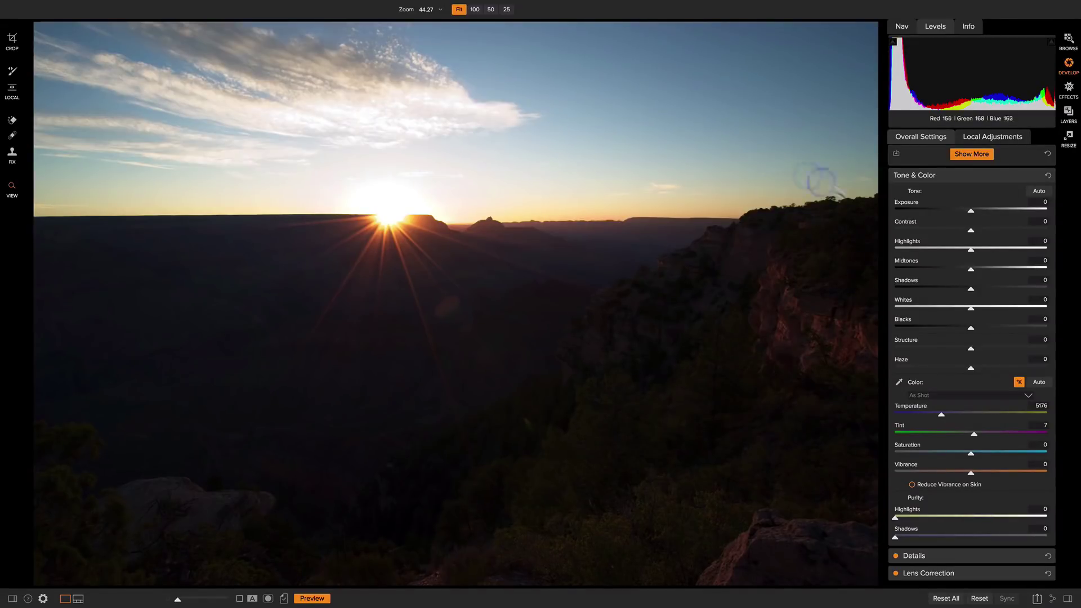
Raise Exposure to 0.3 and lower Blacks to -6, showing the clipping overlay to watch highlights
{"action": "left_click_drag", "start_coordinate": [971, 215], "coordinate": [977, 214]}
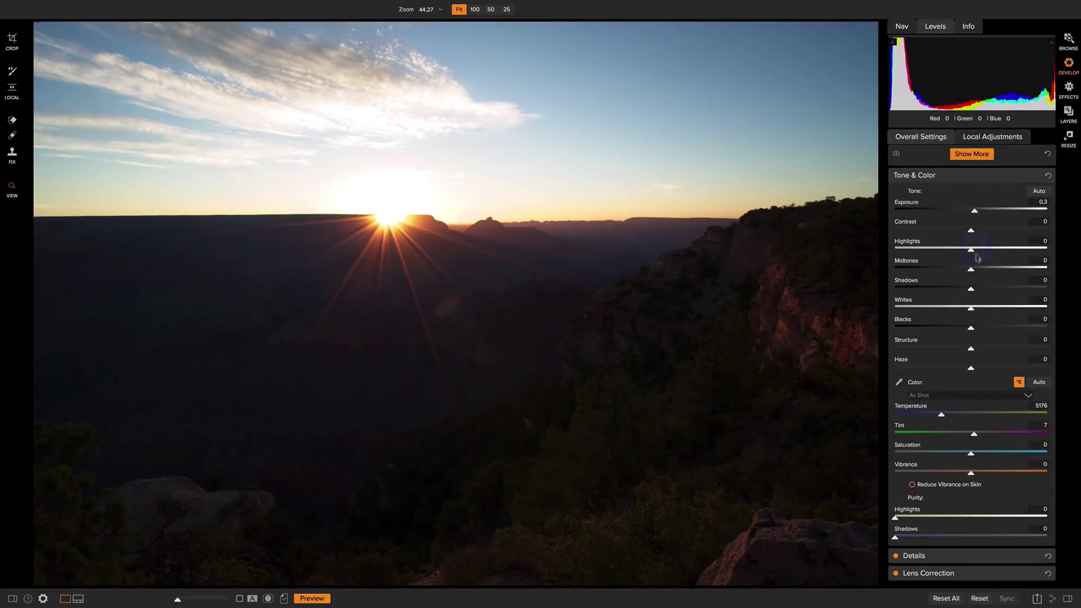
{"action": "left_click", "coordinate": [971, 329]}
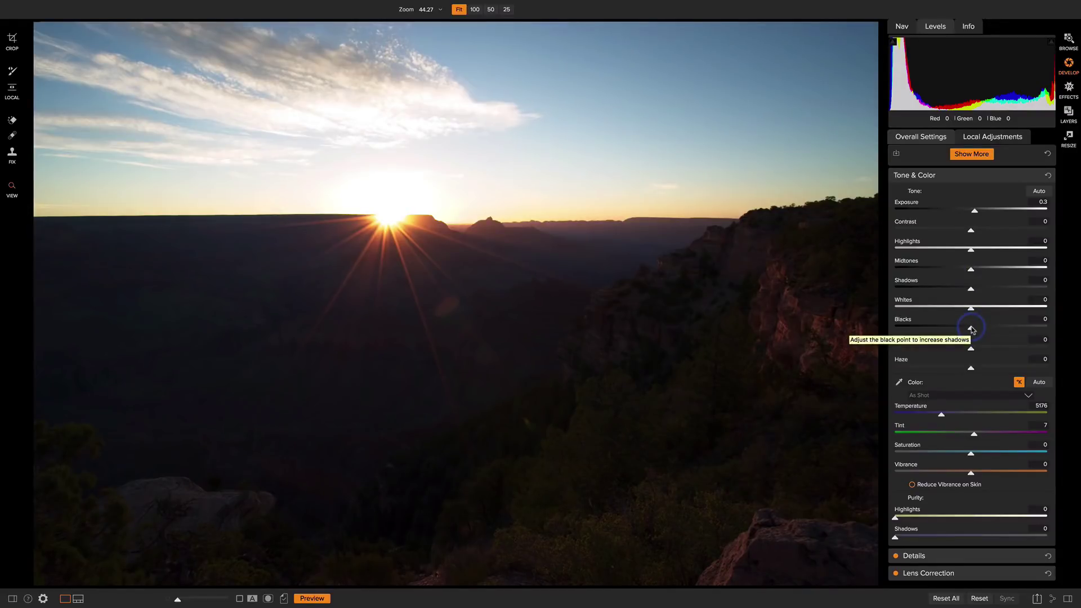
{"action": "key", "text": "j"}
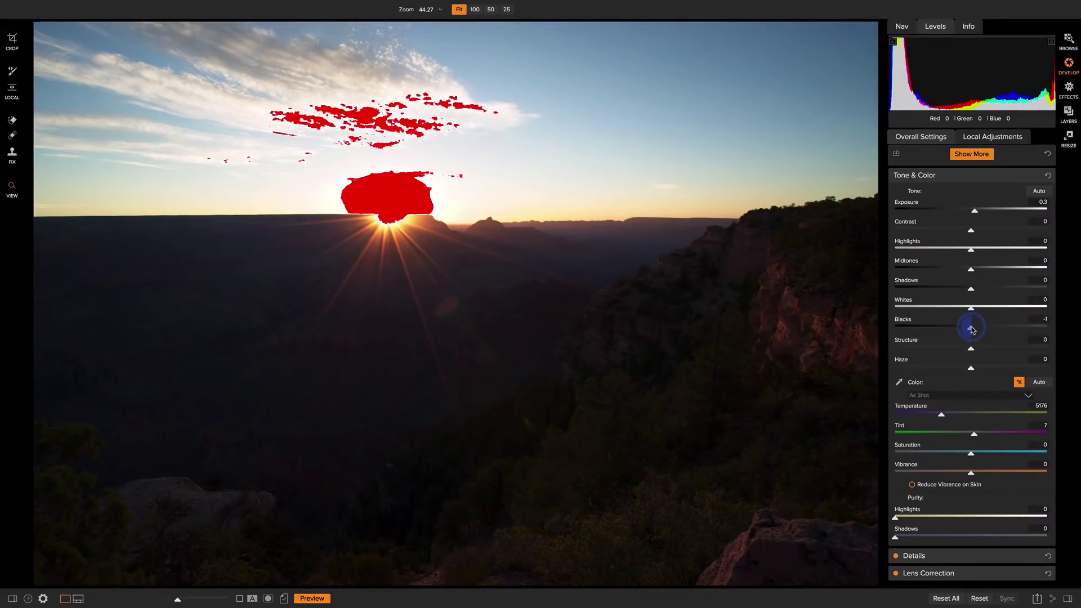
{"action": "mouse_move", "coordinate": [971, 330]}
{"action": "left_mouse_down"}
{"action": "mouse_move", "coordinate": [947, 330]}
{"action": "mouse_move", "coordinate": [966, 331]}
{"action": "left_mouse_up"}
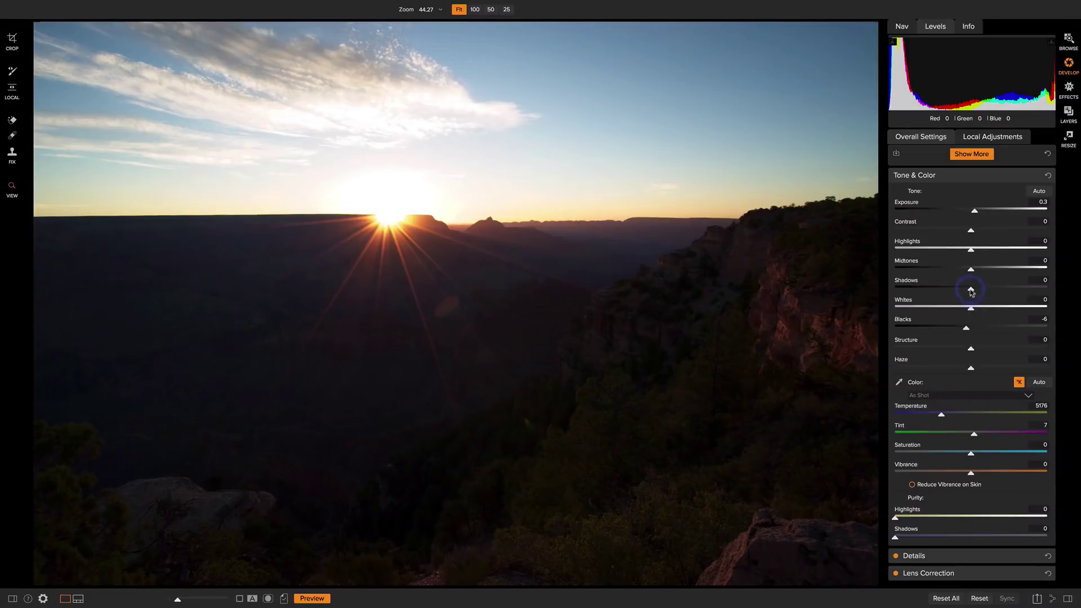
Lift Shadows to 50, pull Highlights to -70, and set Purity Highlights to 7
{"action": "left_click_drag", "start_coordinate": [971, 289], "coordinate": [1009, 293]}
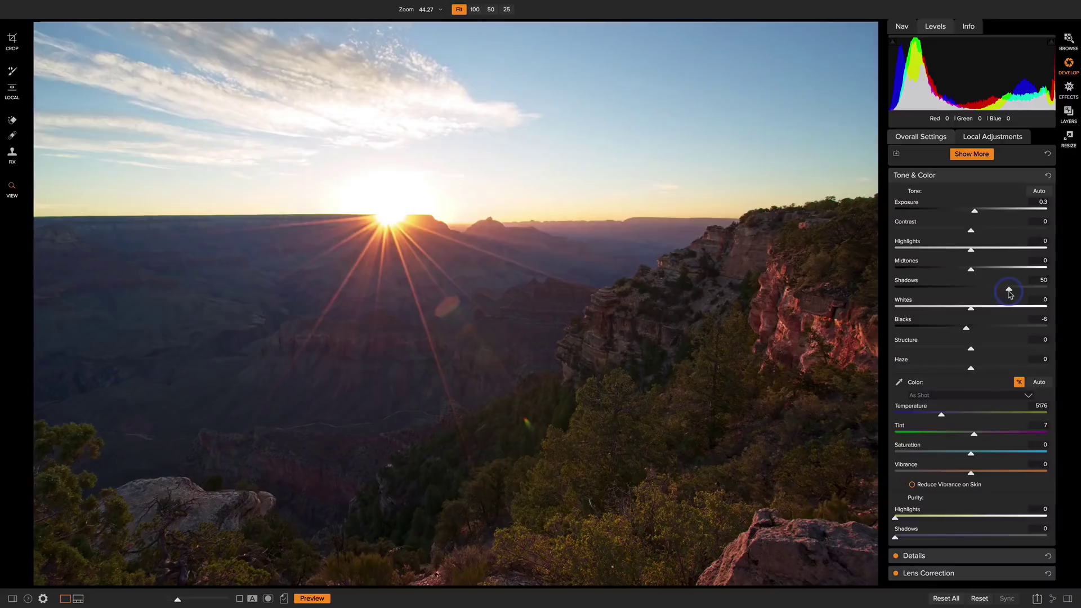
{"action": "left_click_drag", "start_coordinate": [970, 251], "coordinate": [920, 254]}
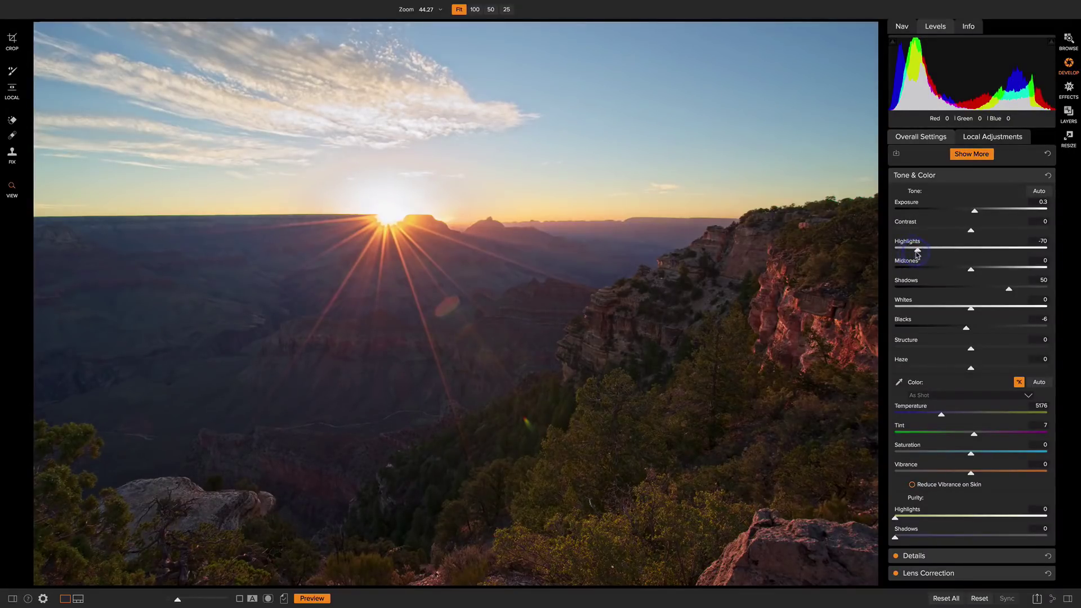
{"action": "left_click", "coordinate": [896, 519]}
{"action": "left_click_drag", "start_coordinate": [896, 518], "coordinate": [907, 520]}
Set Contrast 20, Midtones 13, Vibrance 11, and Daylight white balance (5500 temperature, tint 10)
{"action": "left_click_drag", "start_coordinate": [971, 230], "coordinate": [986, 233]}
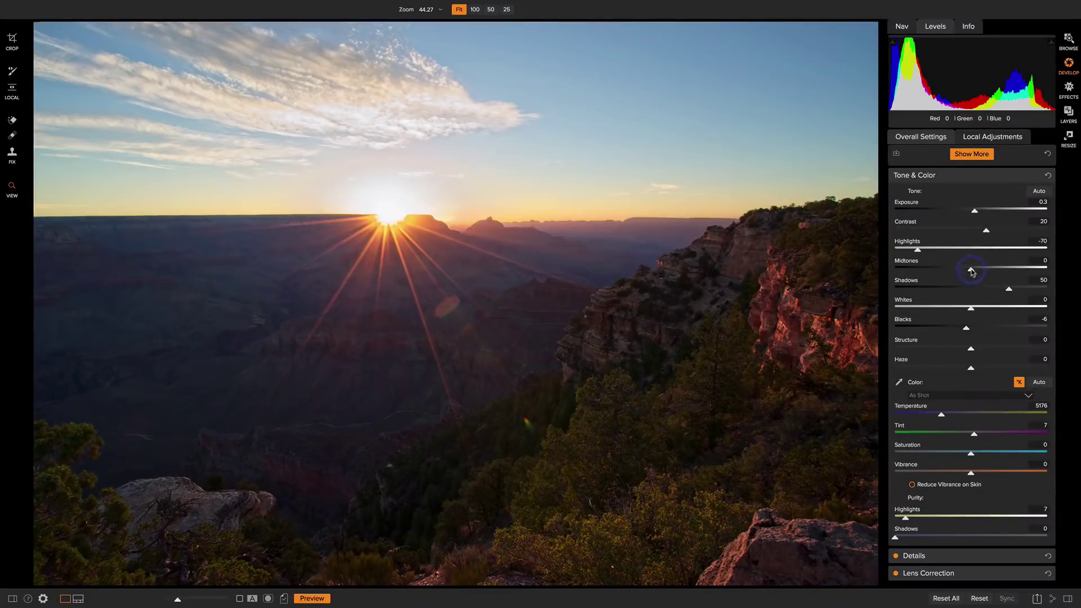
{"action": "left_click_drag", "start_coordinate": [970, 270], "coordinate": [982, 271]}
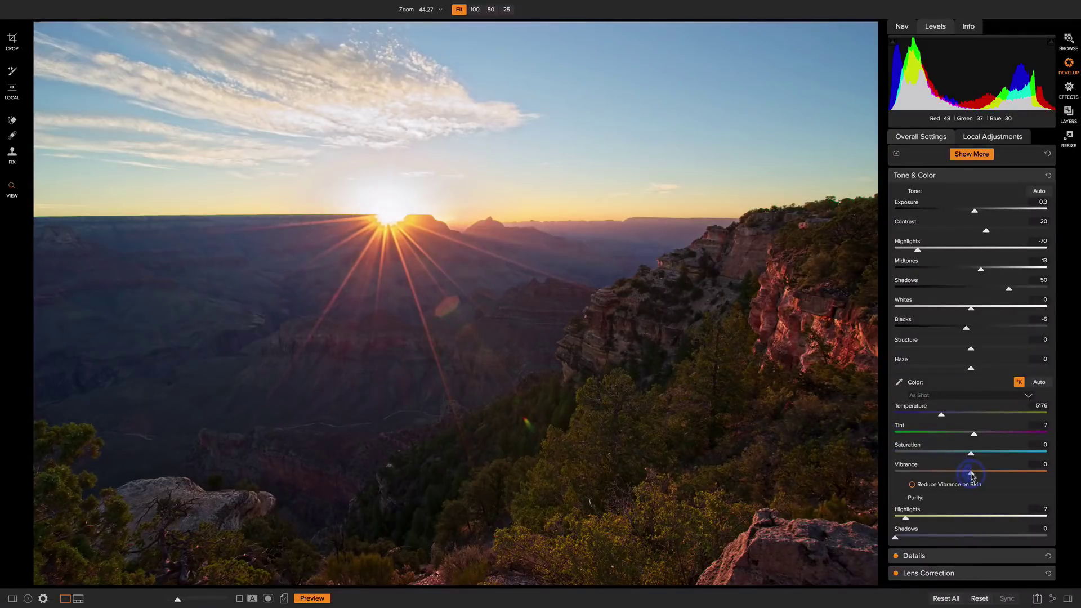
{"action": "left_click_drag", "start_coordinate": [971, 475], "coordinate": [981, 476]}
{"action": "left_click", "coordinate": [955, 399]}
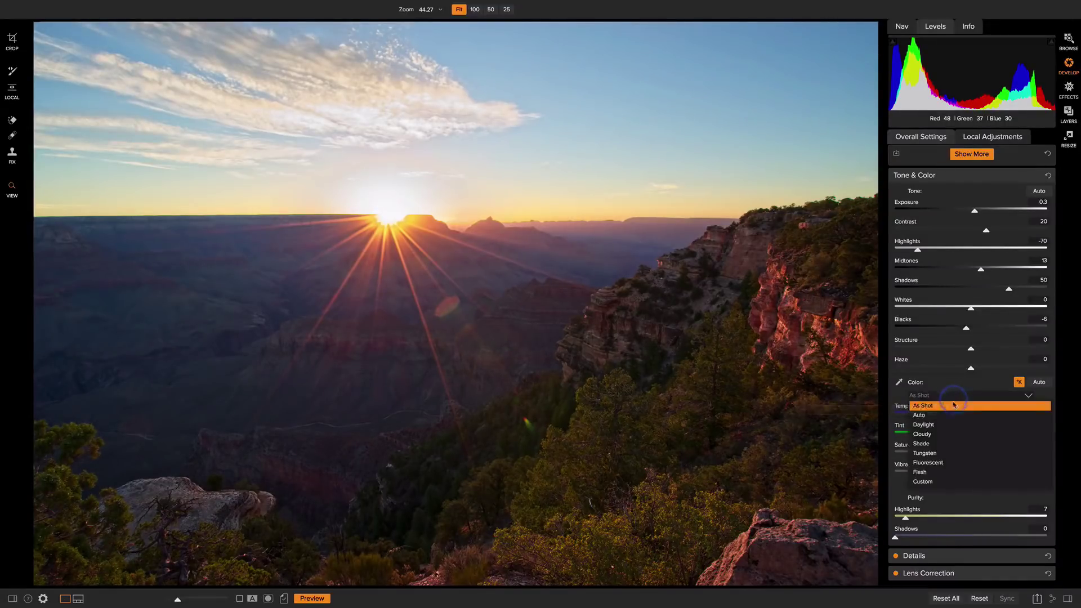
{"action": "left_click", "coordinate": [950, 426]}
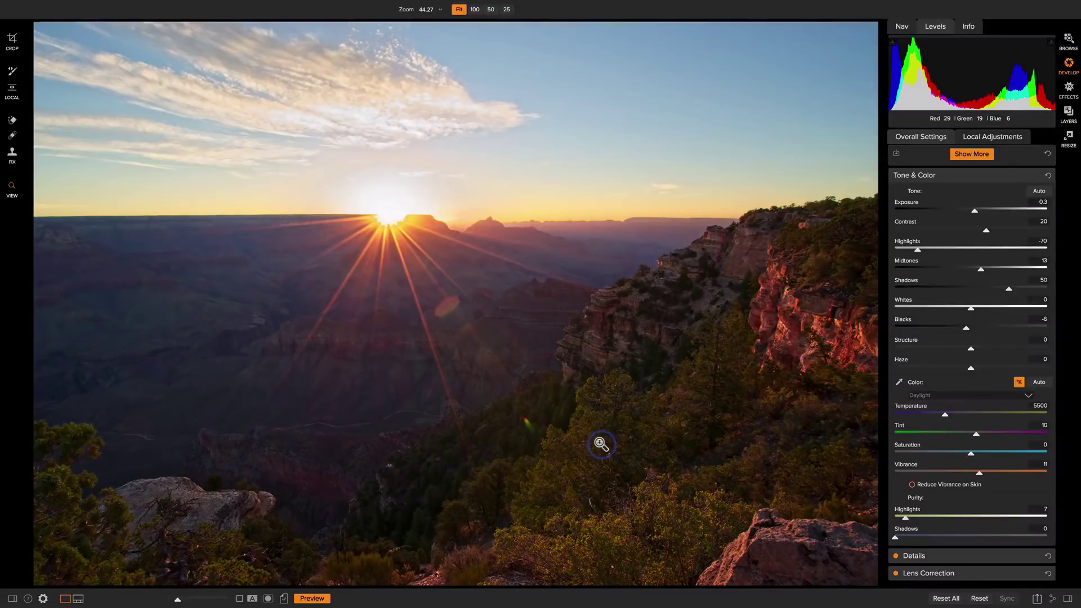
Add a local adjustment layer with Exposure set to -0.5
{"action": "left_click", "coordinate": [983, 140]}
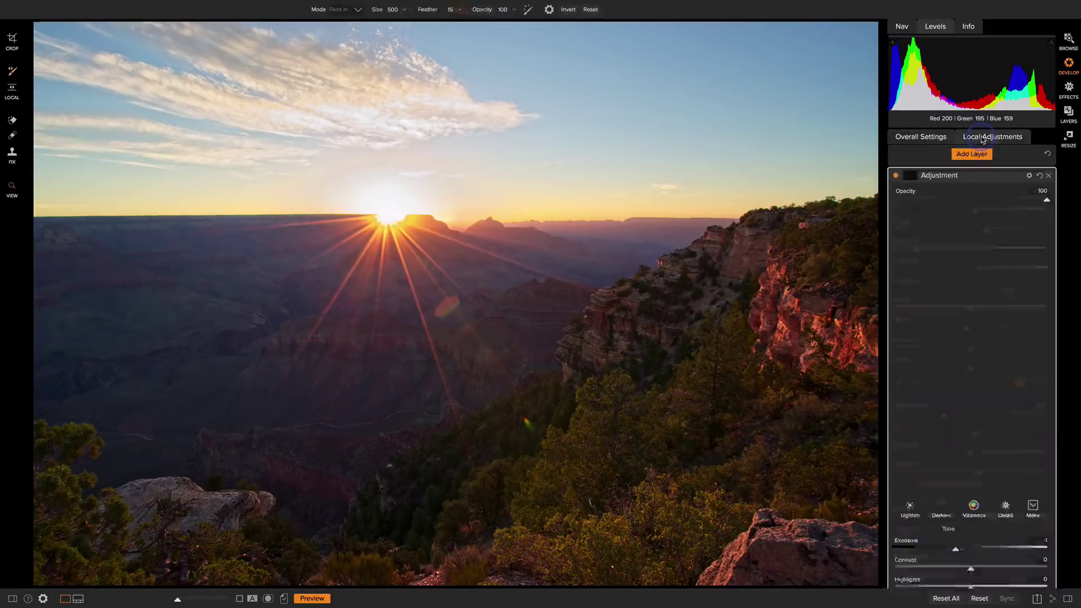
{"action": "left_click", "coordinate": [956, 262]}
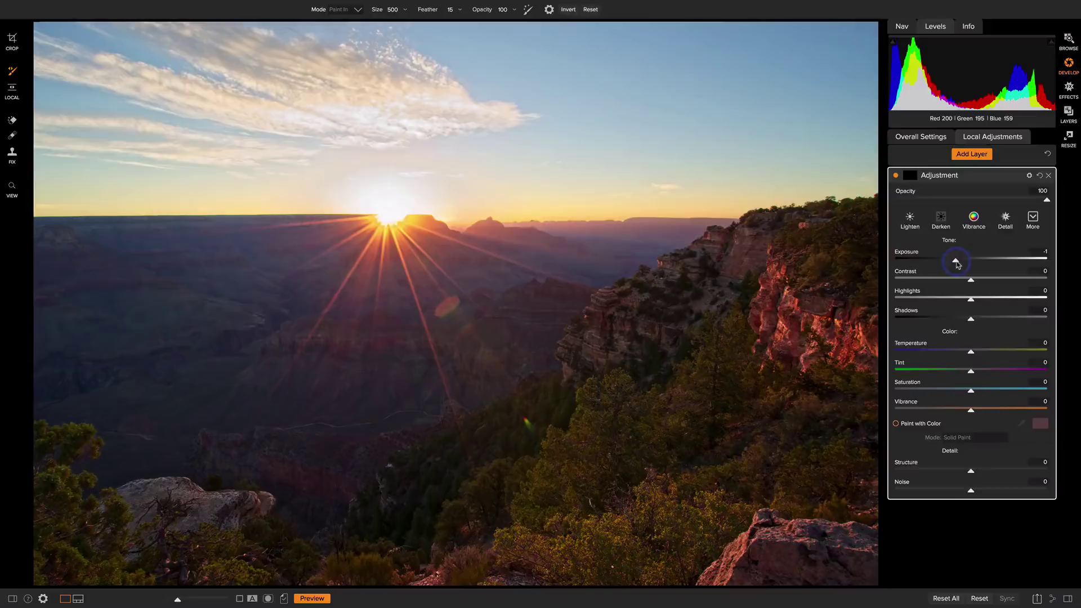
{"action": "left_click_drag", "start_coordinate": [957, 265], "coordinate": [966, 267]}
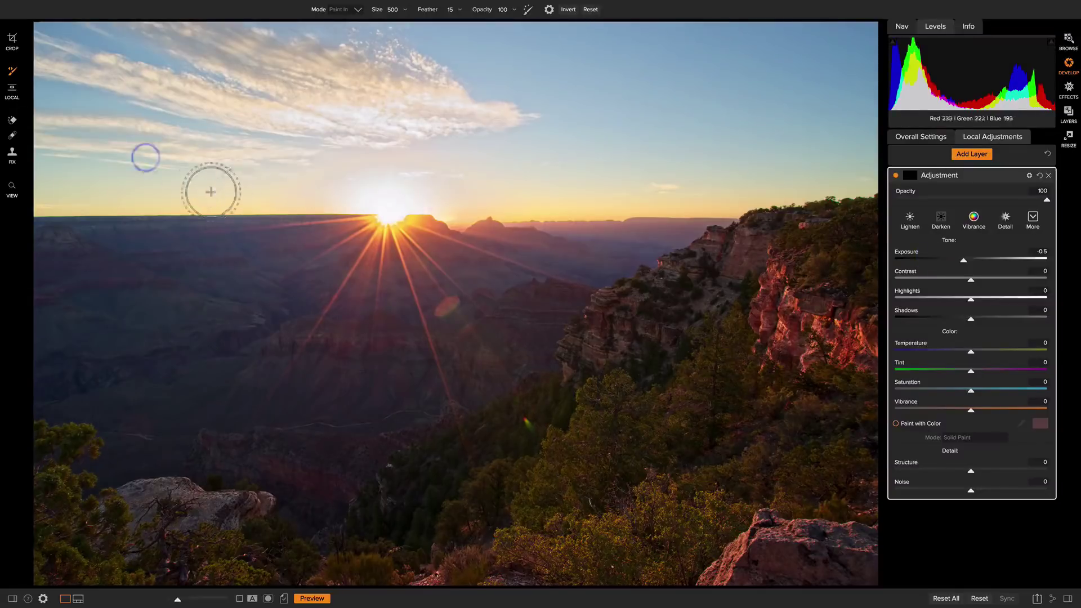
Limit it with a gradient mask tilted along the horizon and cool Temperature to -50
{"action": "left_click", "coordinate": [12, 87]}
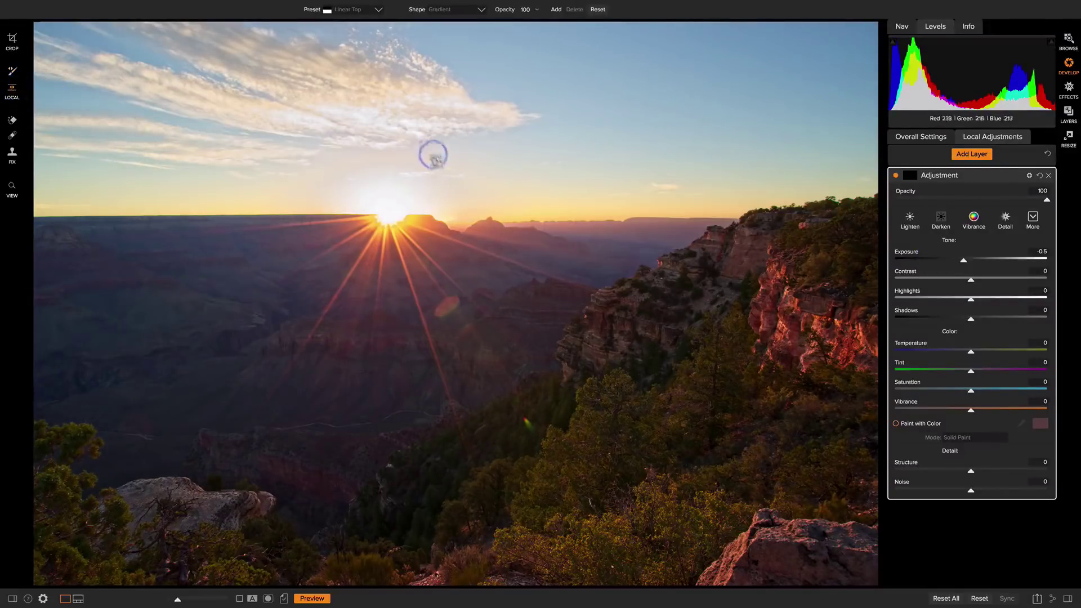
{"action": "left_click", "coordinate": [454, 206]}
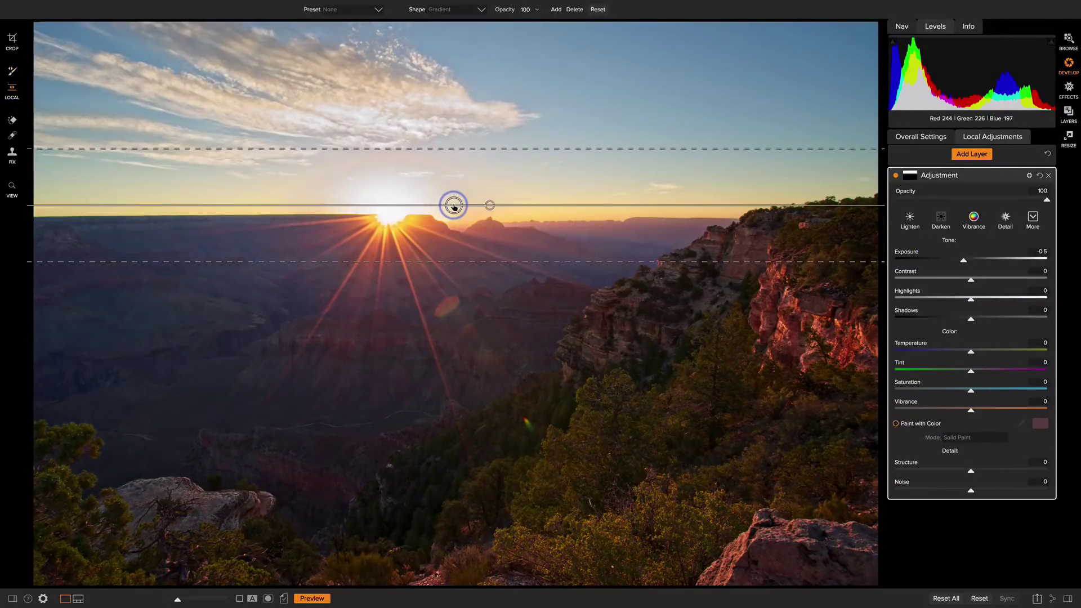
{"action": "left_click_drag", "start_coordinate": [488, 205], "coordinate": [491, 204]}
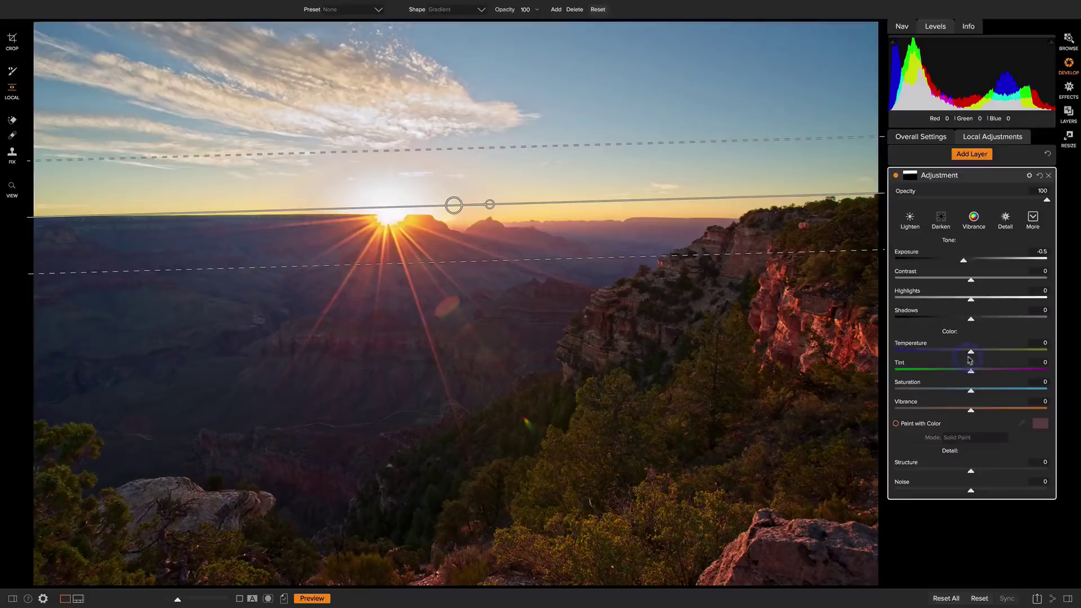
{"action": "left_click_drag", "start_coordinate": [969, 352], "coordinate": [962, 353]}
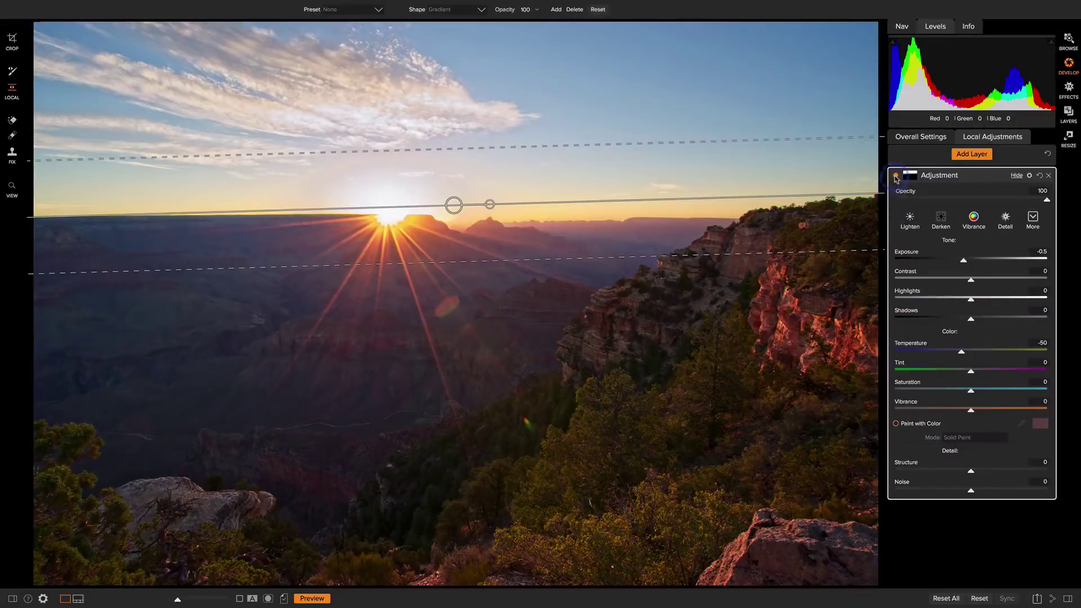
{"action": "left_click", "coordinate": [895, 176]}
{"action": "left_click", "coordinate": [895, 177]}
Add a Dynamic Contrast filter (Medium 15, Large 20) in the Effects module
{"action": "left_click", "coordinate": [1068, 88]}
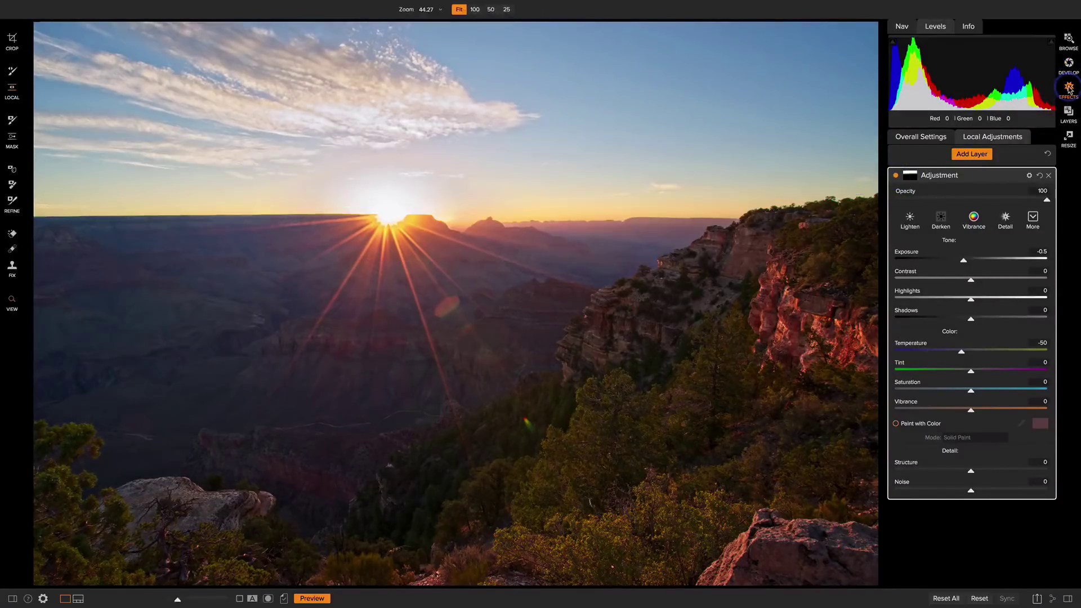
{"action": "left_click", "coordinate": [926, 140]}
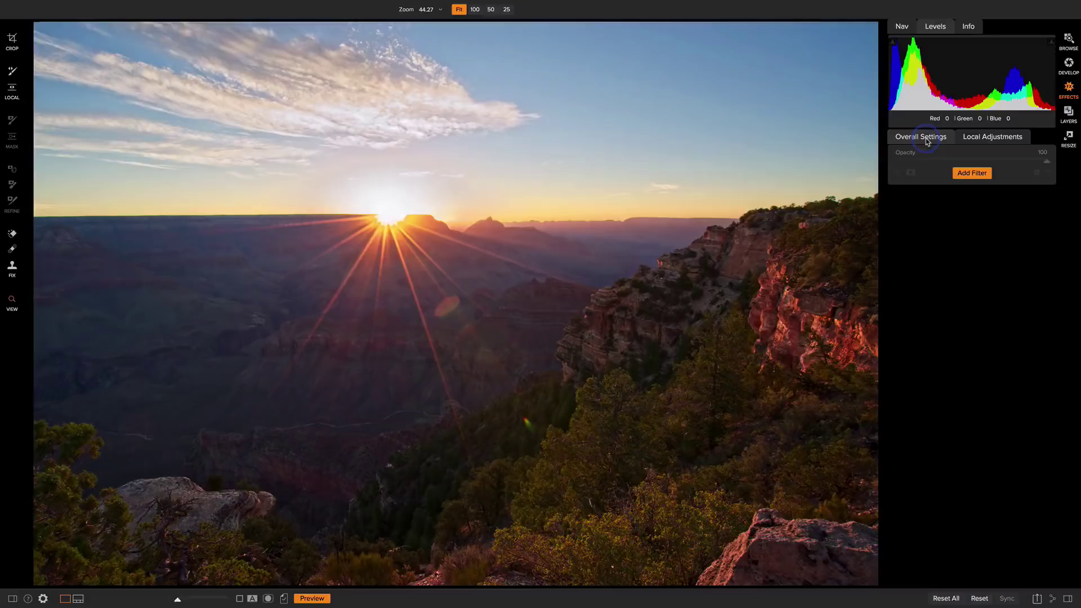
{"action": "left_click", "coordinate": [964, 175]}
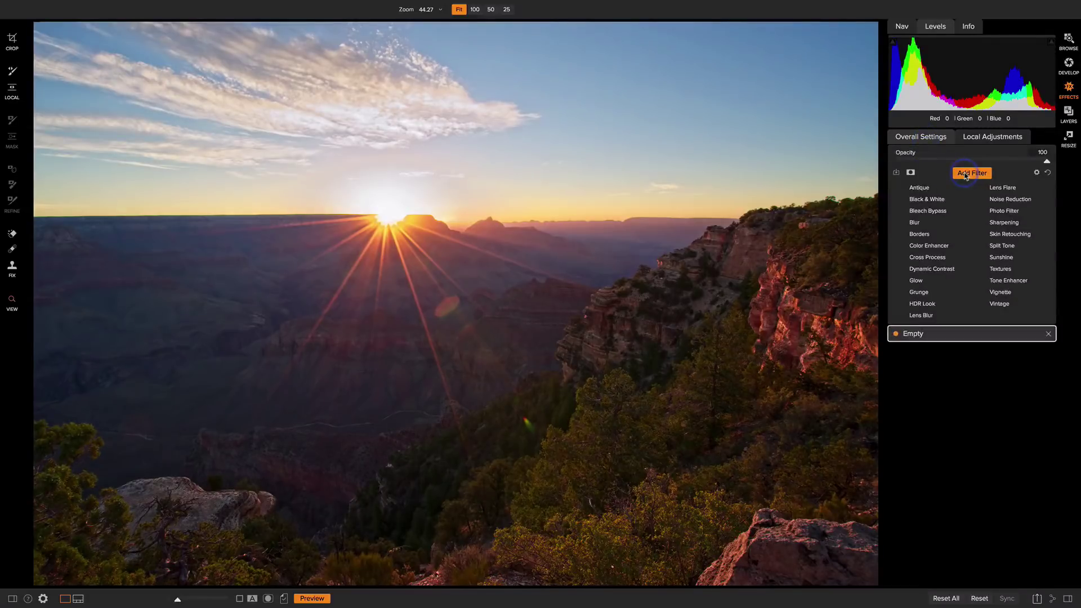
{"action": "left_click", "coordinate": [947, 212]}
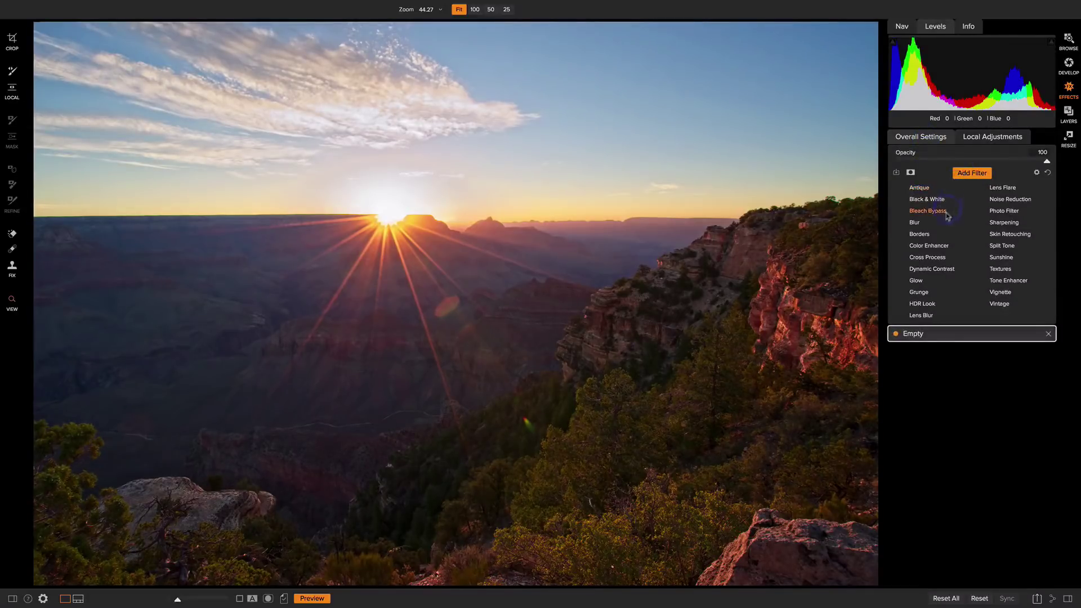
{"action": "left_click", "coordinate": [932, 268]}
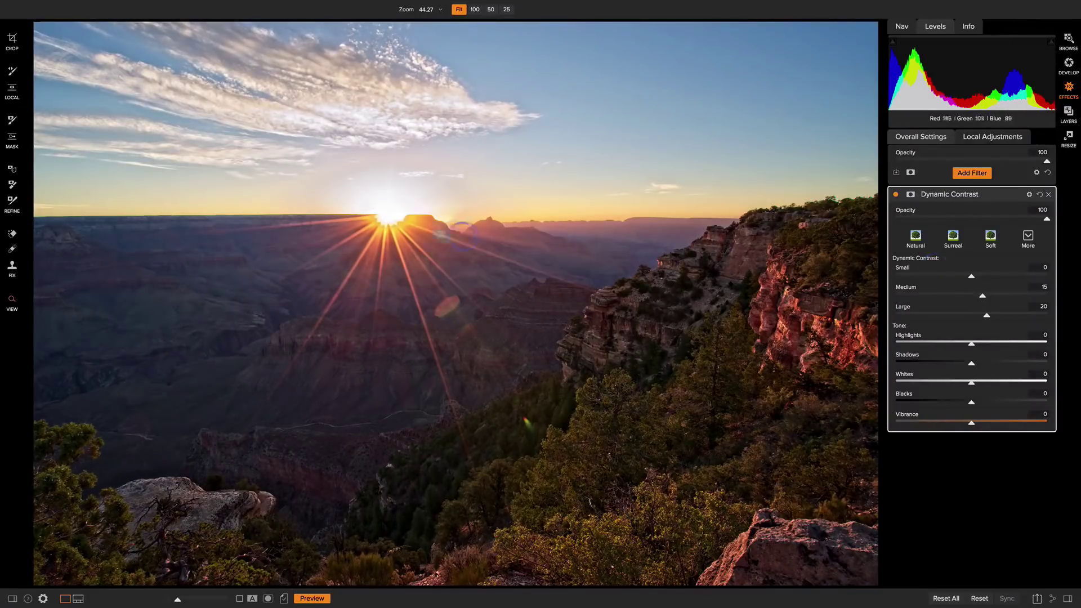
Confine Dynamic Contrast to the canyon with a horizon-aligned gradient mask, comparing it off and on
{"action": "left_click", "coordinate": [12, 137]}
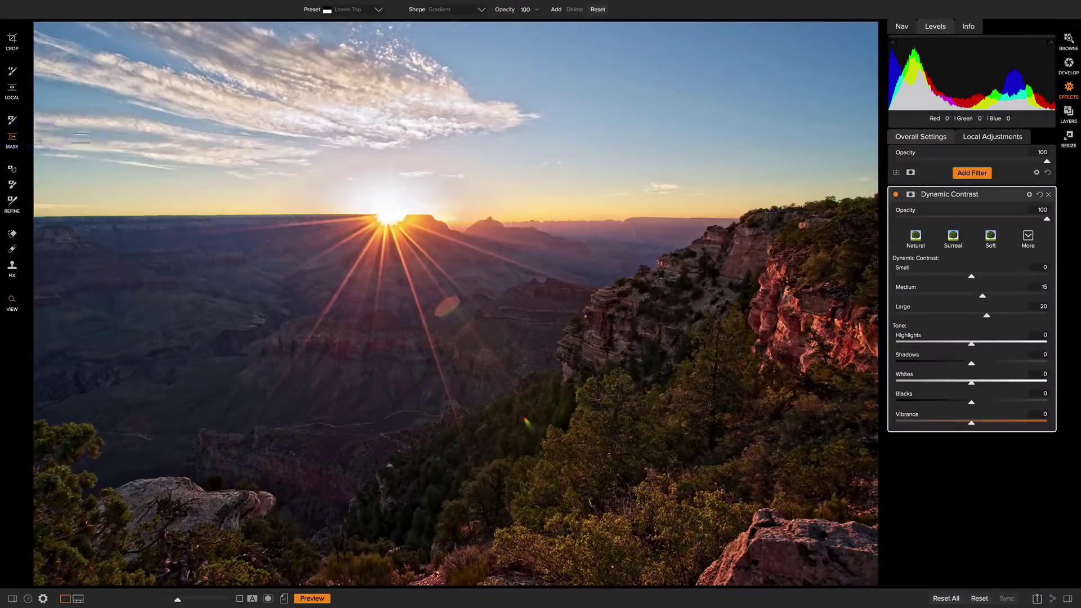
{"action": "left_click", "coordinate": [445, 210]}
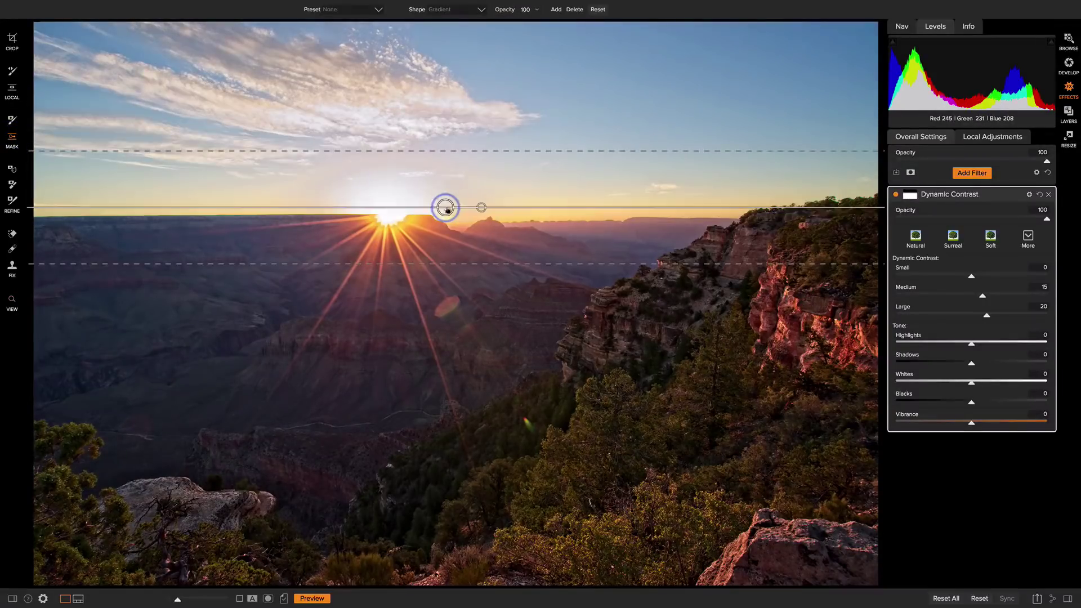
{"action": "left_click_drag", "start_coordinate": [445, 208], "coordinate": [447, 230]}
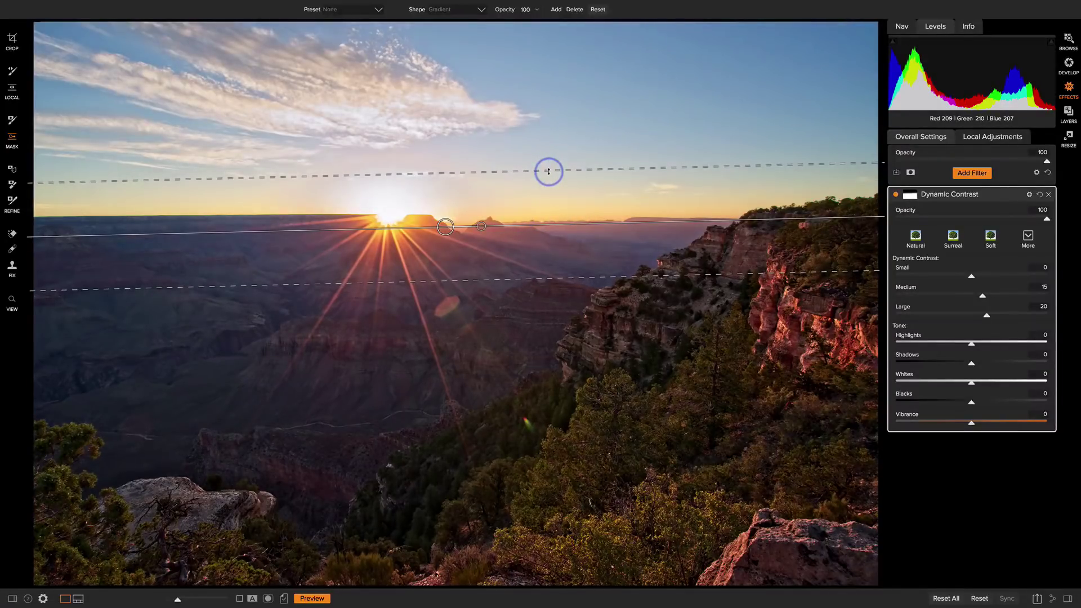
{"action": "left_click", "coordinate": [895, 195]}
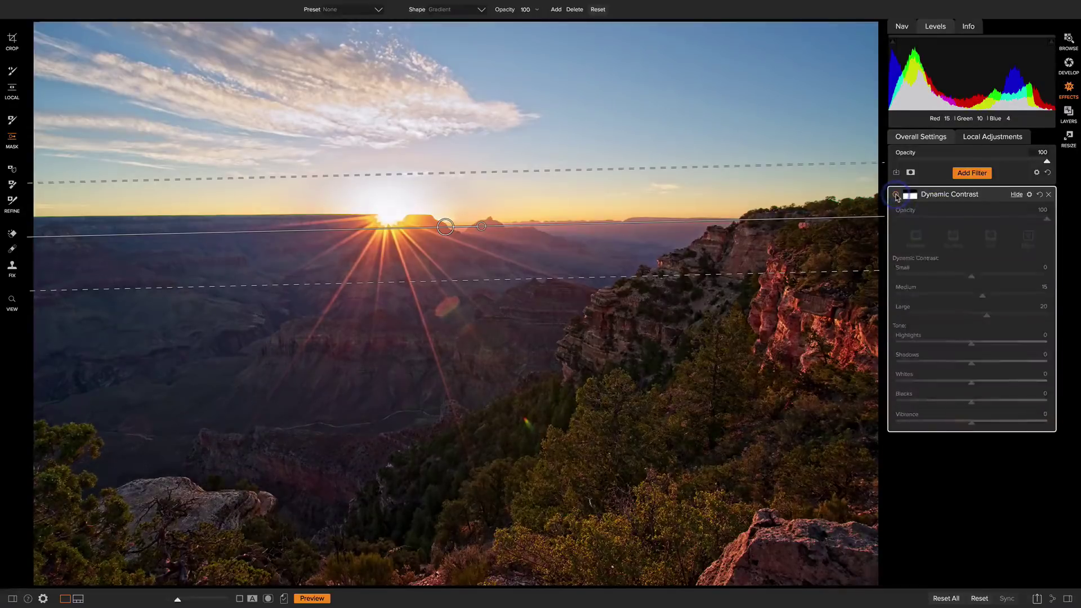
{"action": "left_click", "coordinate": [895, 194]}
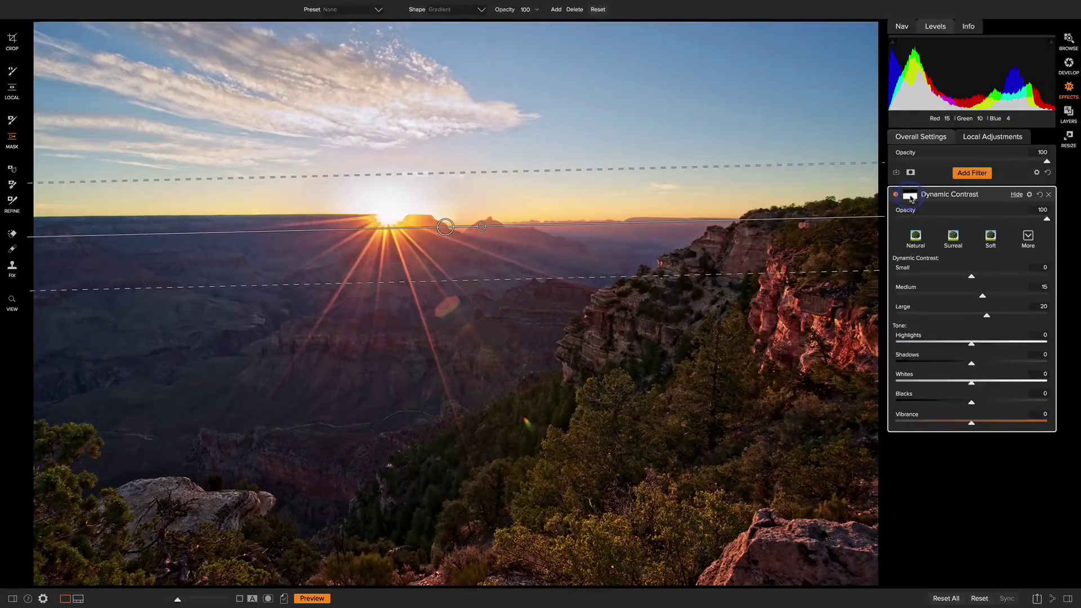
{"action": "left_click", "coordinate": [910, 197]}
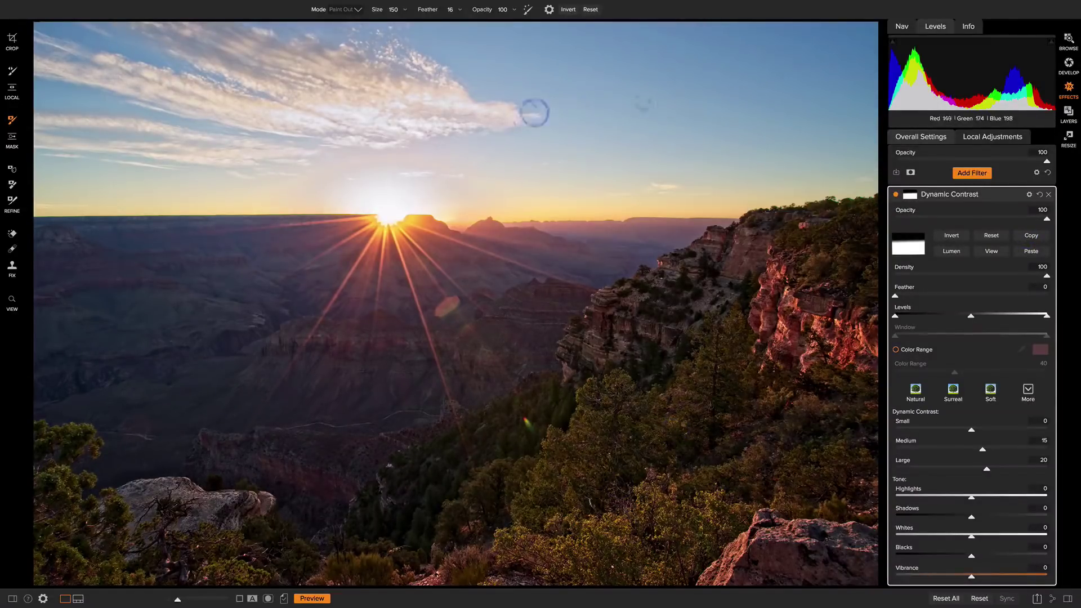
Add a Color Enhancer filter with the Foliage preset to boost the greens
{"action": "left_click_drag", "start_coordinate": [560, 114], "coordinate": [709, 107]}
{"action": "left_click", "coordinate": [982, 175]}
{"action": "left_click", "coordinate": [936, 246]}
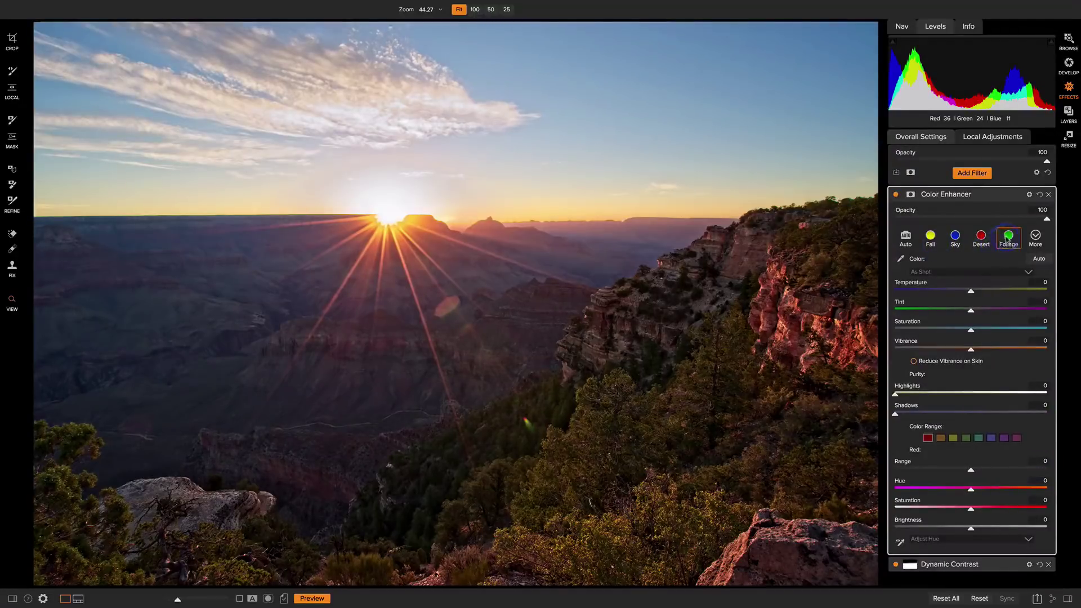
{"action": "left_click", "coordinate": [1007, 239]}
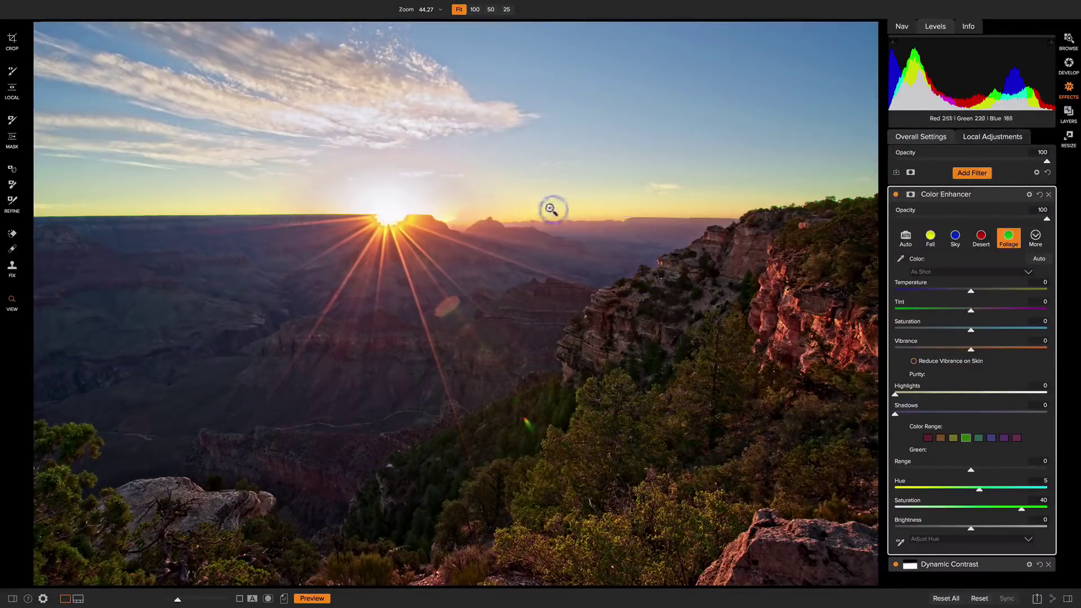
{"action": "left_click", "coordinate": [896, 195]}
{"action": "left_click", "coordinate": [896, 195]}
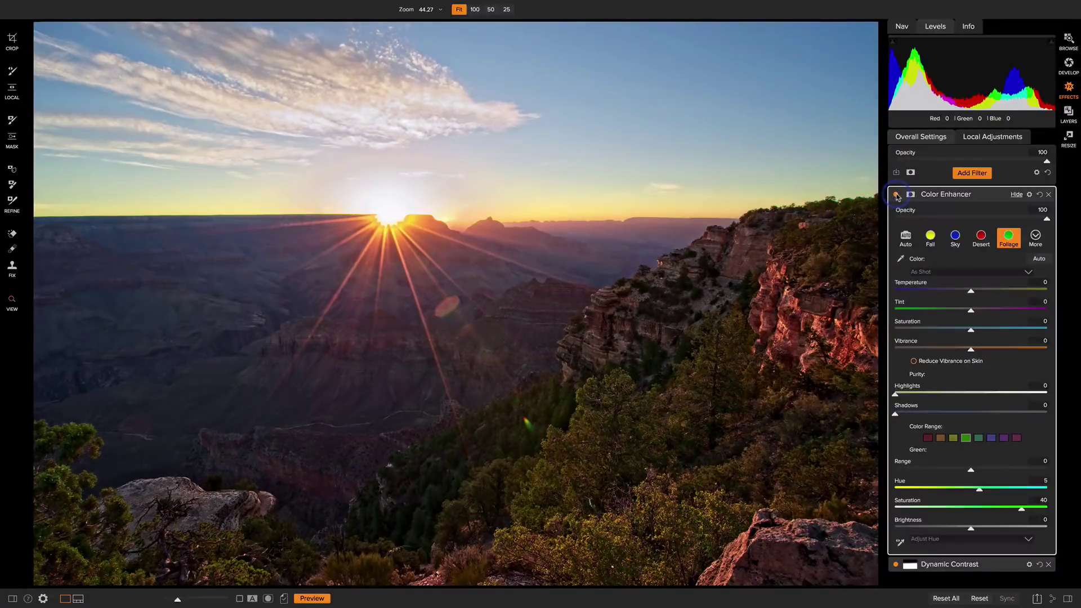
{"action": "left_click", "coordinate": [896, 194]}
{"action": "left_click", "coordinate": [896, 195]}
Paste the horizon gradient mask onto the Foliage Color Enhancer and compare it off and on
{"action": "left_click", "coordinate": [908, 196]}
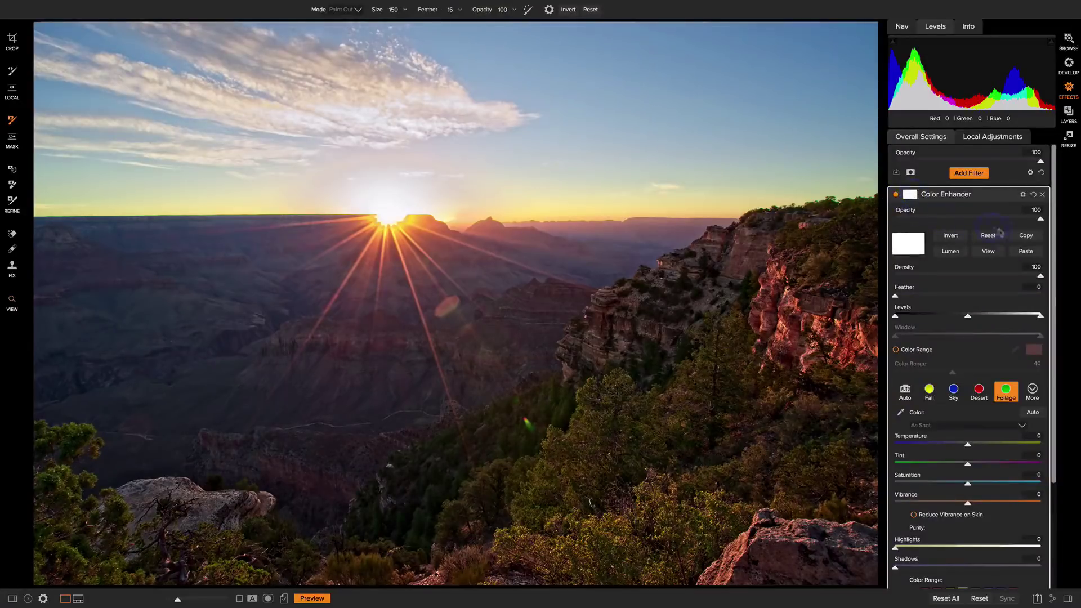
{"action": "left_click", "coordinate": [1015, 252]}
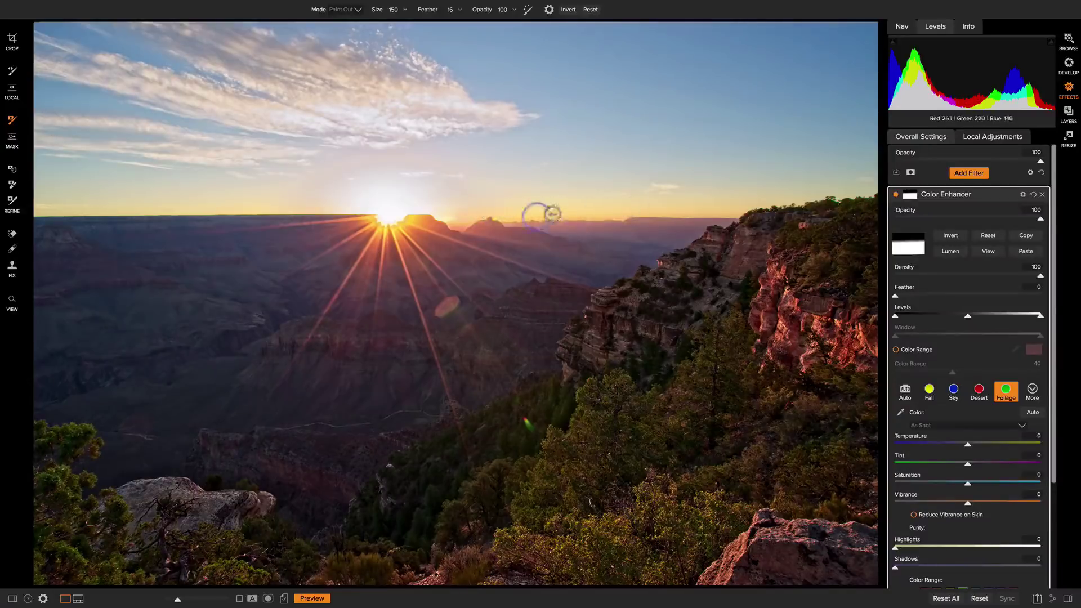
{"action": "left_click", "coordinate": [895, 195]}
{"action": "left_click", "coordinate": [895, 194]}
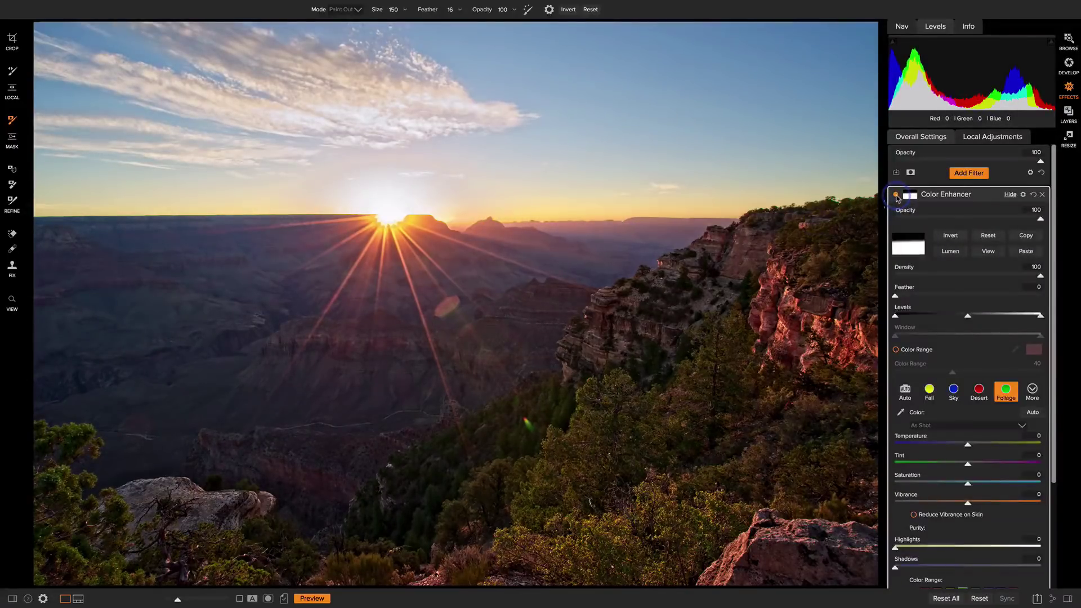
{"action": "left_click", "coordinate": [896, 194]}
{"action": "left_click", "coordinate": [895, 195]}
Add a second Color Enhancer using the Sky preset to deepen the blues
{"action": "left_click", "coordinate": [968, 173]}
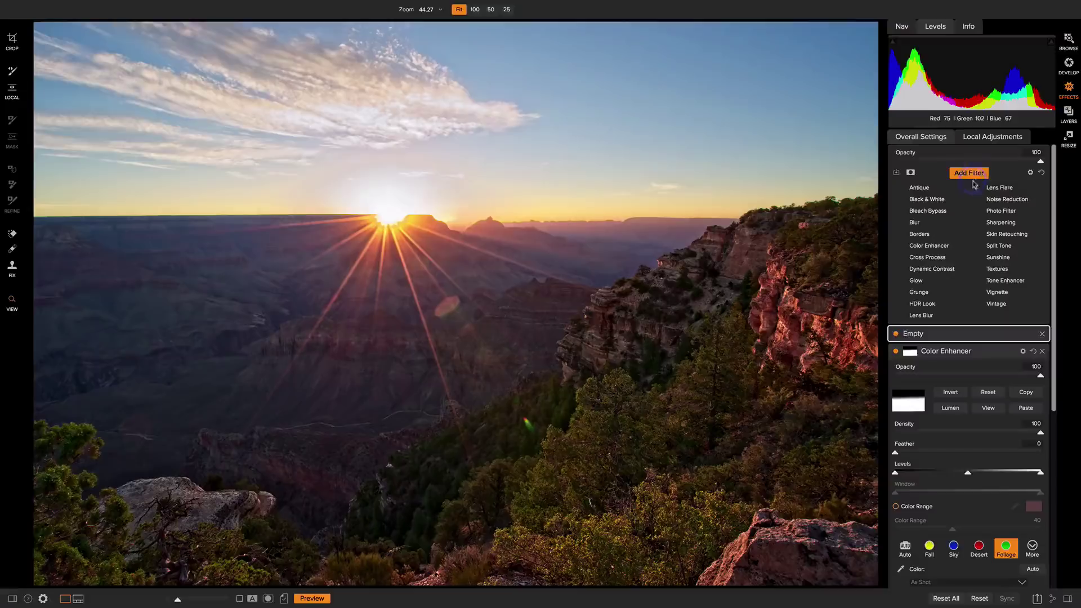
{"action": "left_click", "coordinate": [929, 246]}
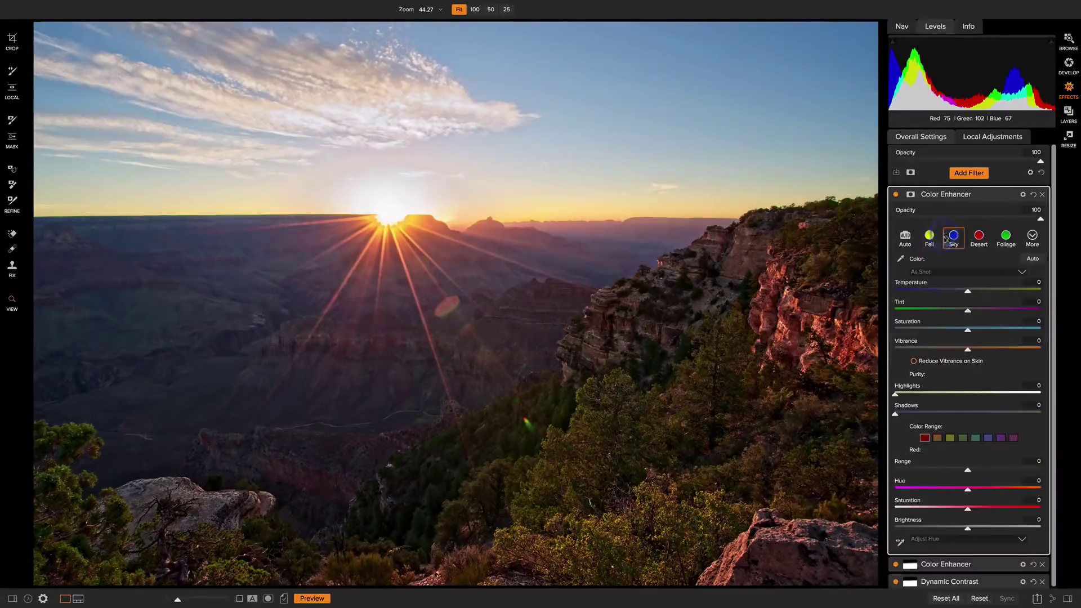
{"action": "left_click", "coordinate": [952, 237]}
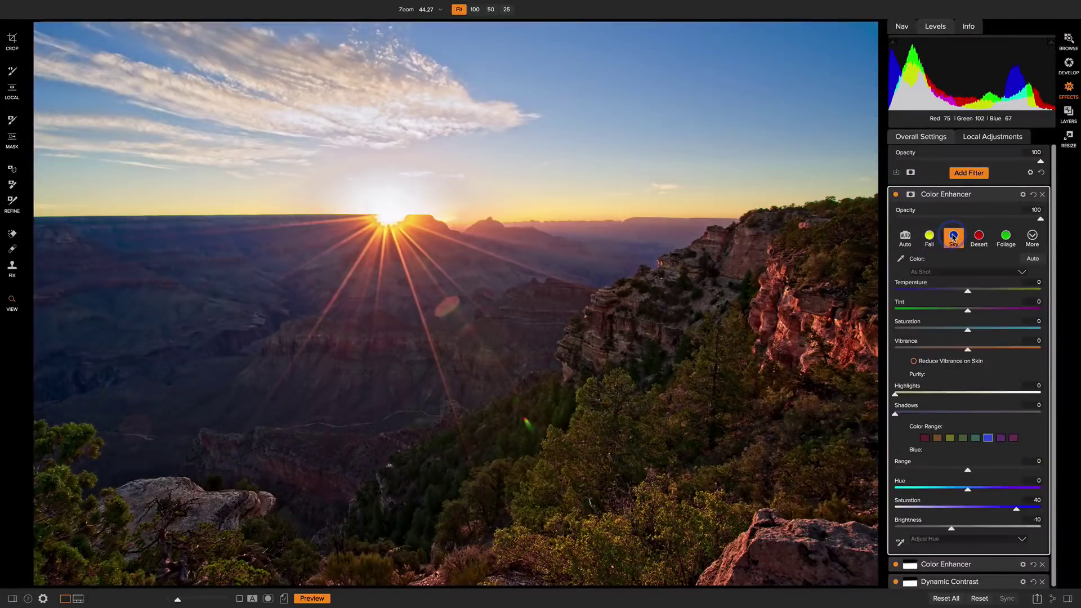
{"action": "left_click", "coordinate": [911, 195]}
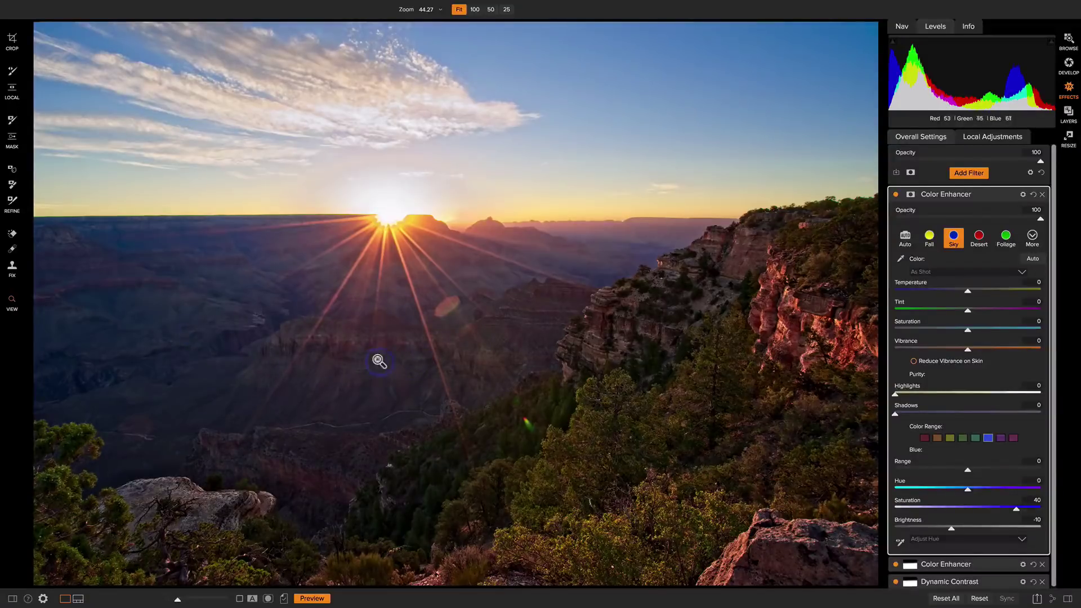
{"action": "left_click", "coordinate": [896, 195]}
{"action": "left_click", "coordinate": [896, 194]}
Paste the horizon gradient mask into the Sky enhancer and invert it to affect only the sky
{"action": "left_click", "coordinate": [910, 194]}
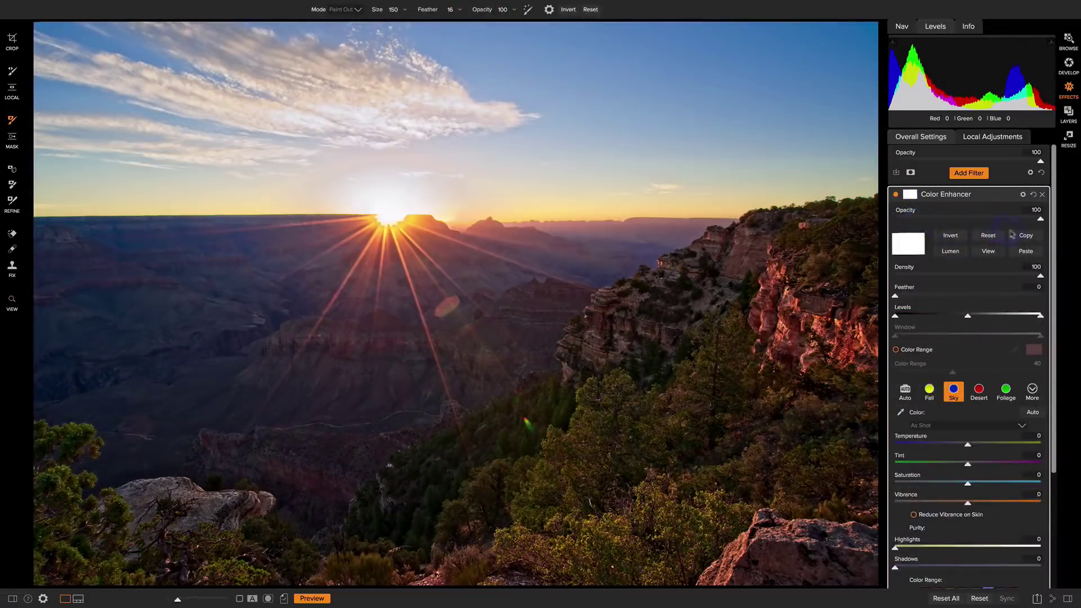
{"action": "left_click", "coordinate": [1022, 250]}
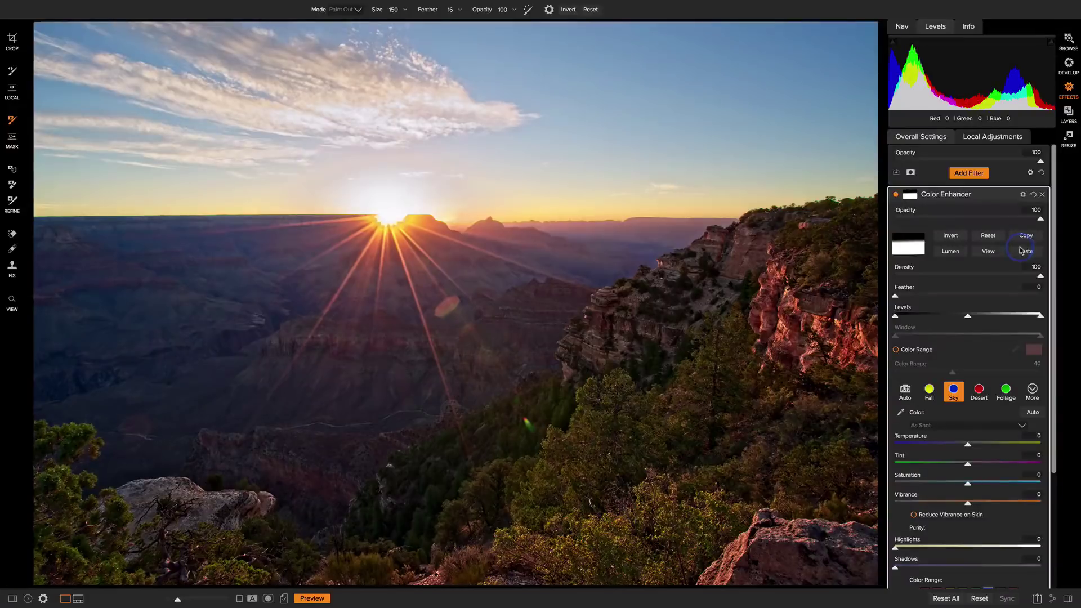
{"action": "left_click", "coordinate": [951, 239]}
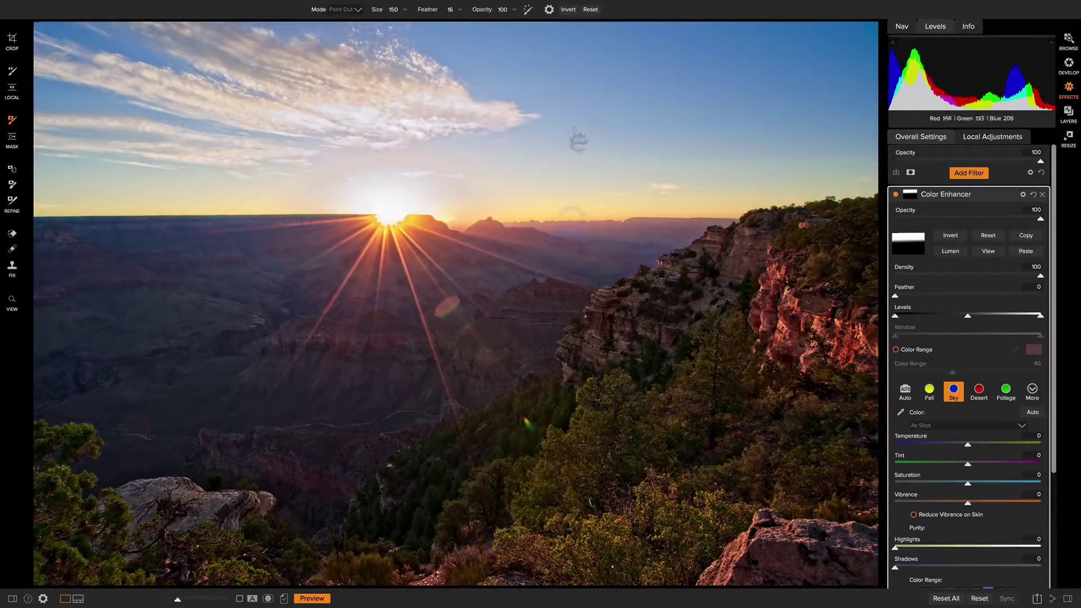
{"action": "left_click", "coordinate": [896, 195]}
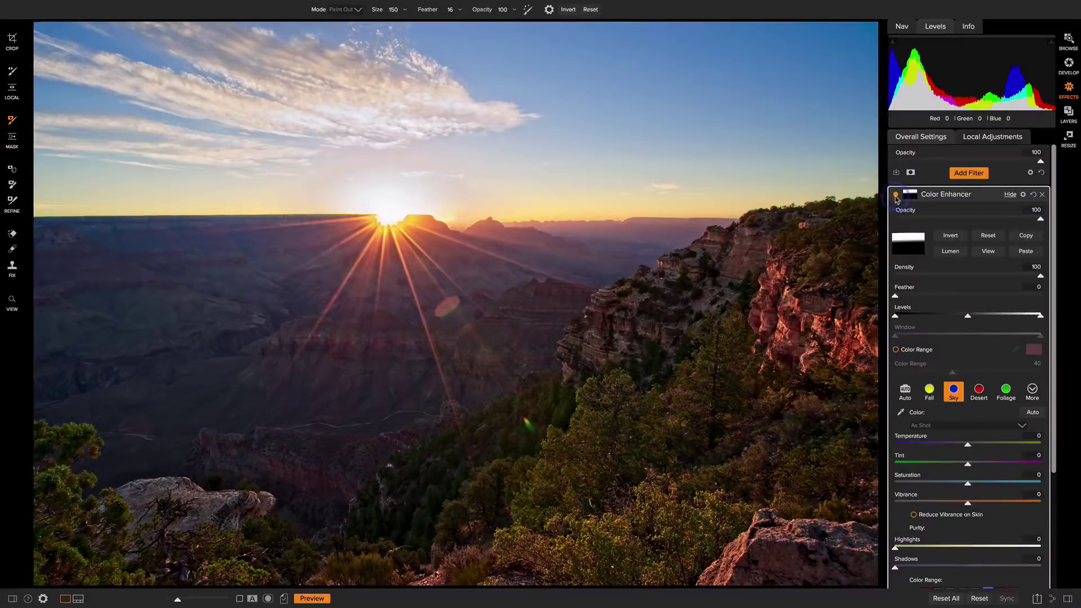
{"action": "left_click", "coordinate": [895, 195]}
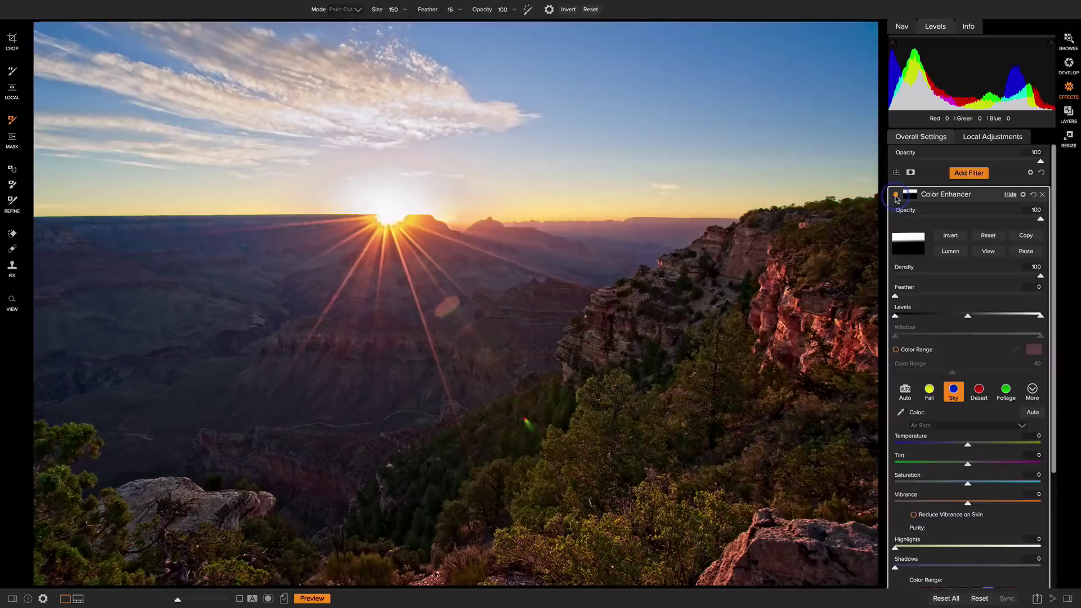
Add a Vignette filter with the Subtle preset (Brightness -25, Size 40, Roundness -20)
{"action": "left_click", "coordinate": [964, 175]}
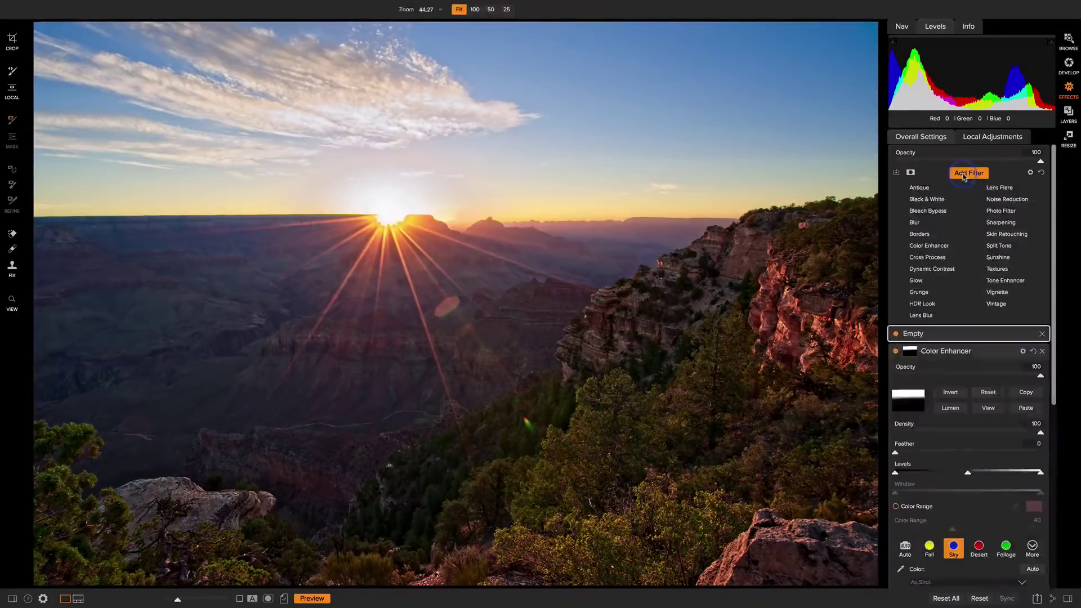
{"action": "left_click", "coordinate": [991, 291]}
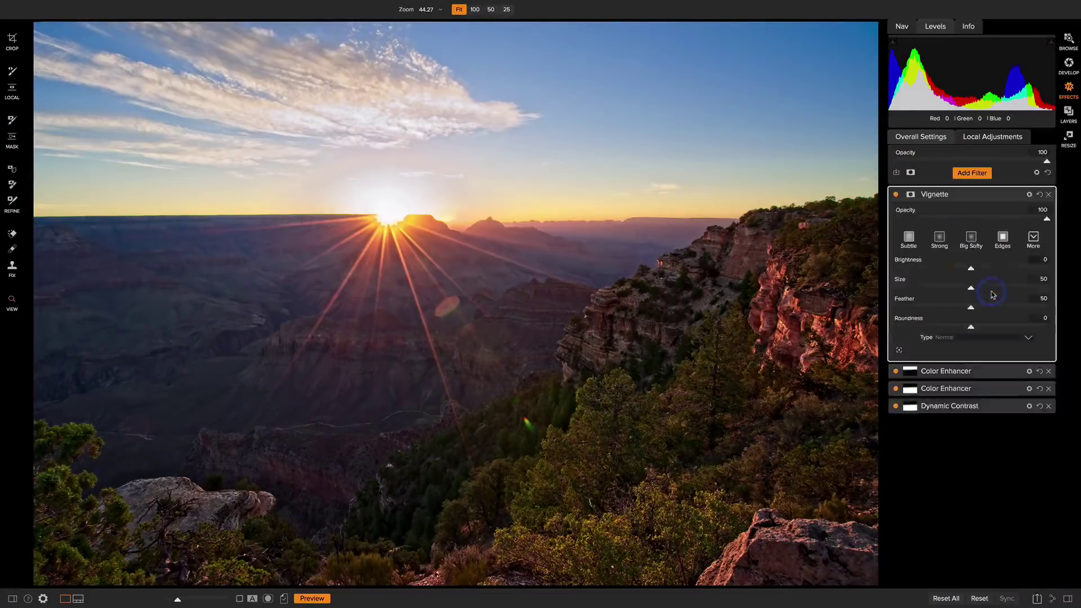
{"action": "left_click", "coordinate": [910, 237]}
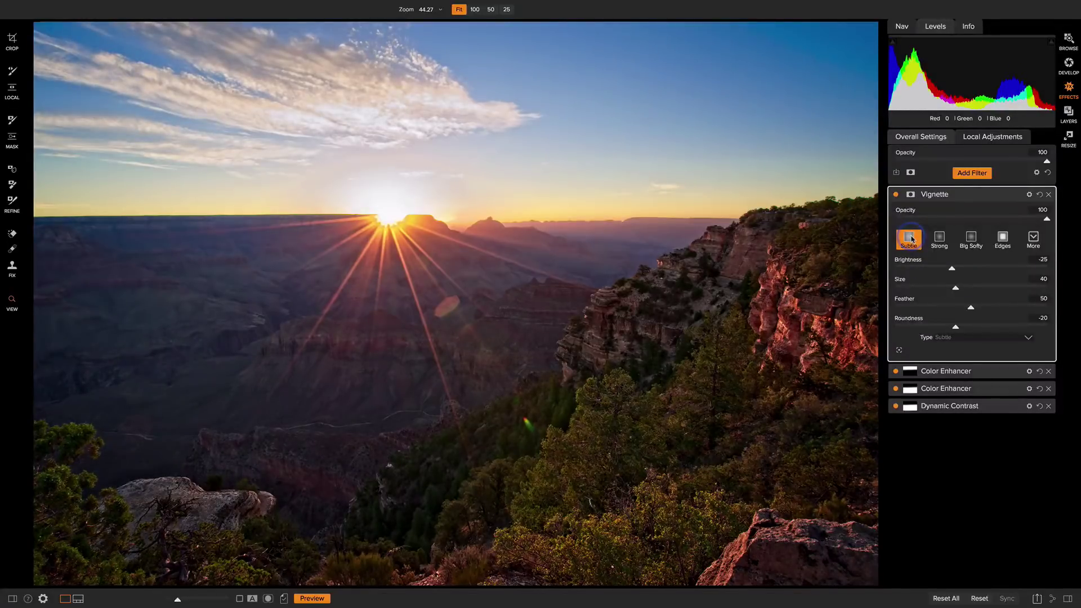